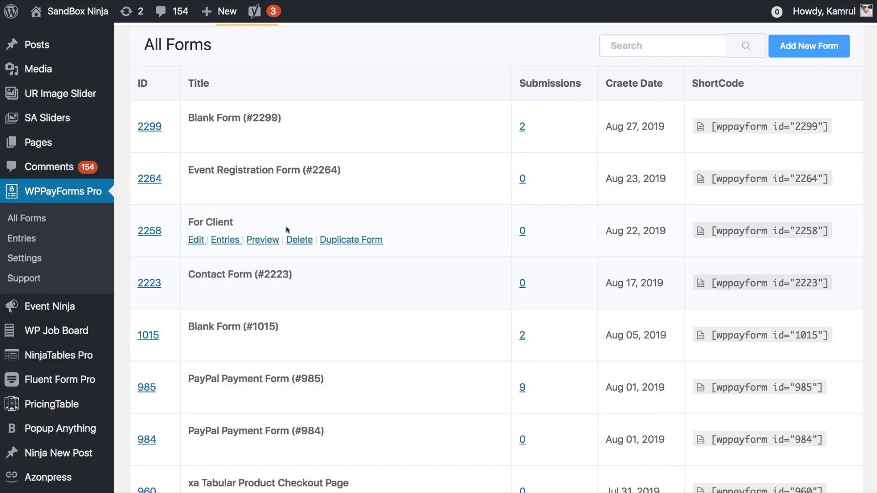
mouse_move(288, 179)
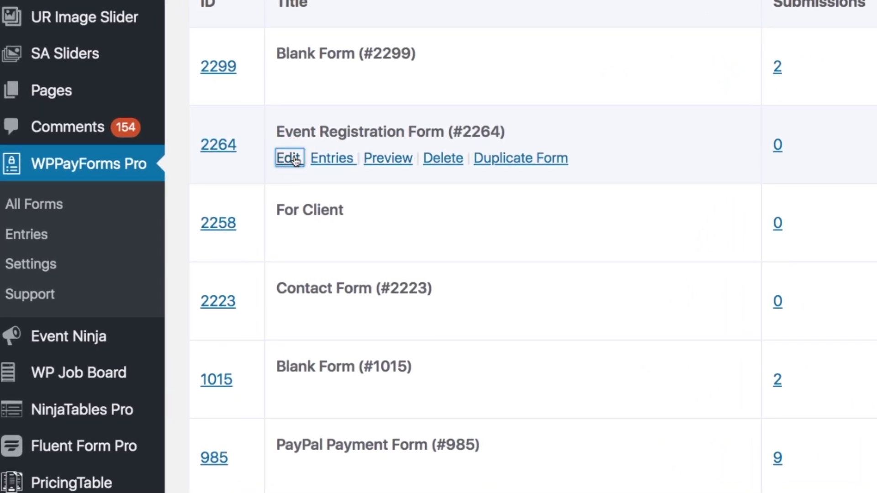
Open the Event Registration Form and review its admin and submitter email notifications
click(288, 158)
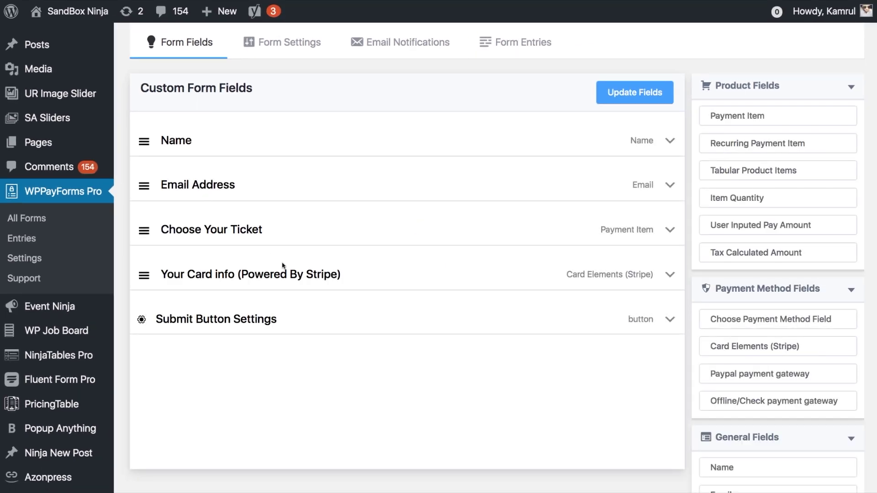
click(396, 45)
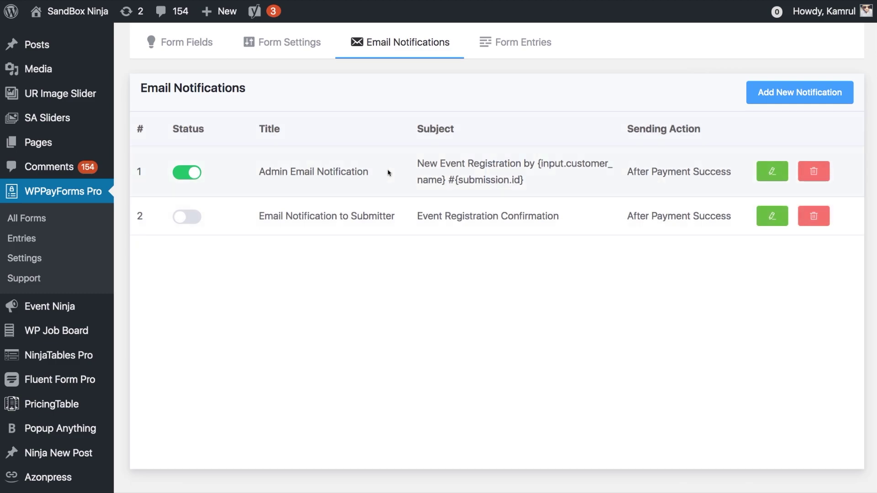
drag(382, 175, 257, 177)
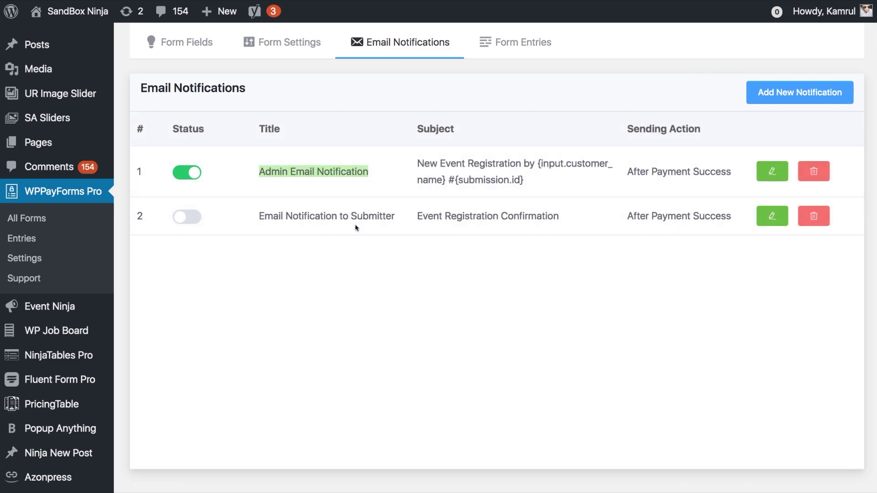
drag(397, 218, 254, 223)
click(297, 272)
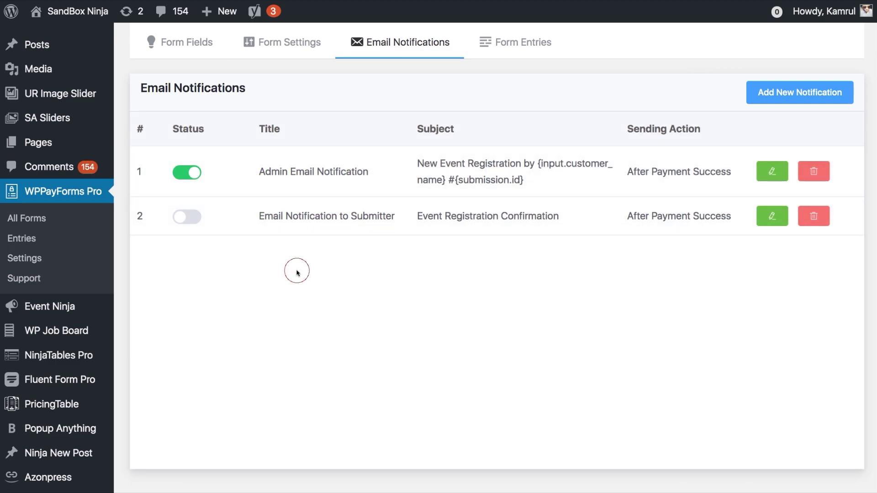
scroll(297, 273, up, 1)
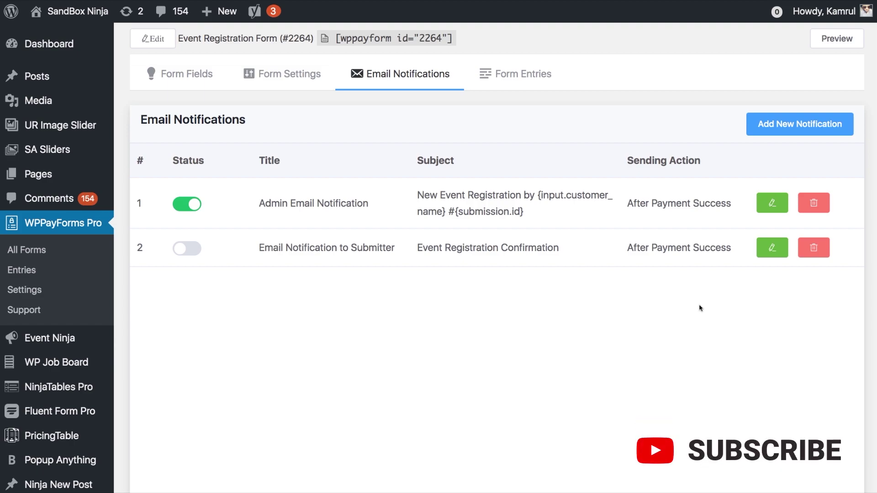
Add a new notification titled Email Notification, check its advanced settings, and return to the list
click(700, 306)
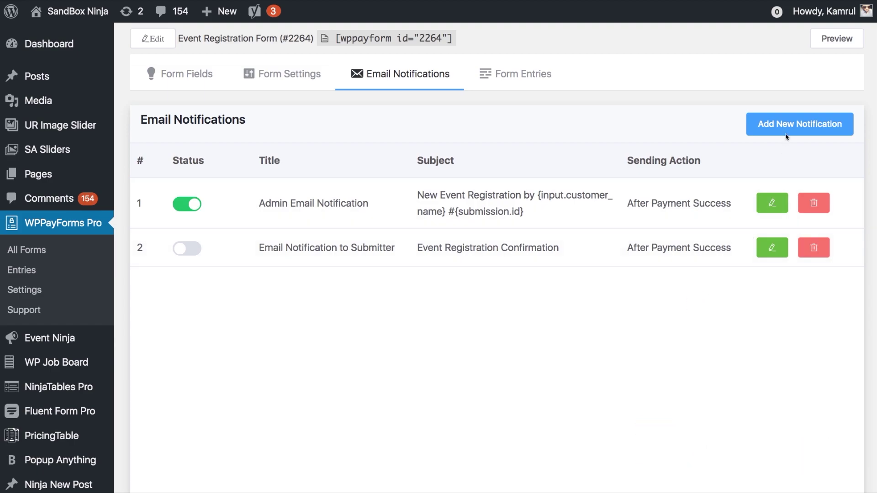
click(787, 127)
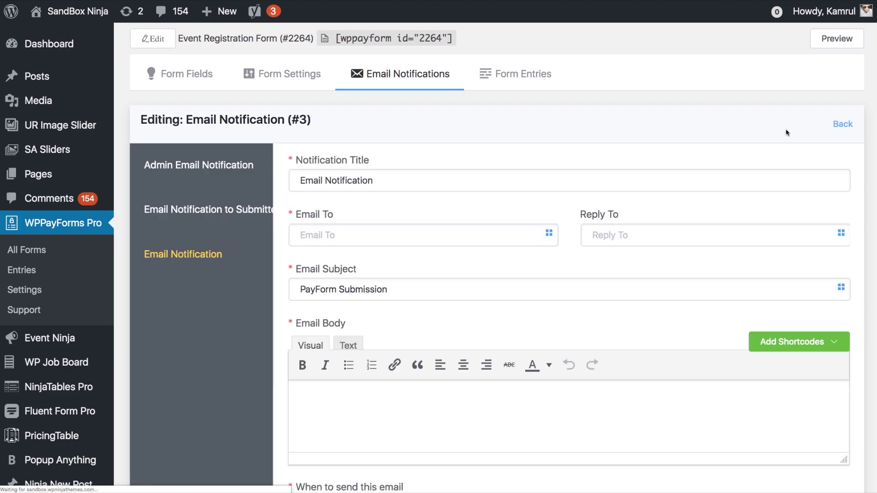
scroll(480, 219, down, 1)
click(300, 145)
text(Custom)
scroll(368, 191, down, 2)
scroll(367, 190, down, 1)
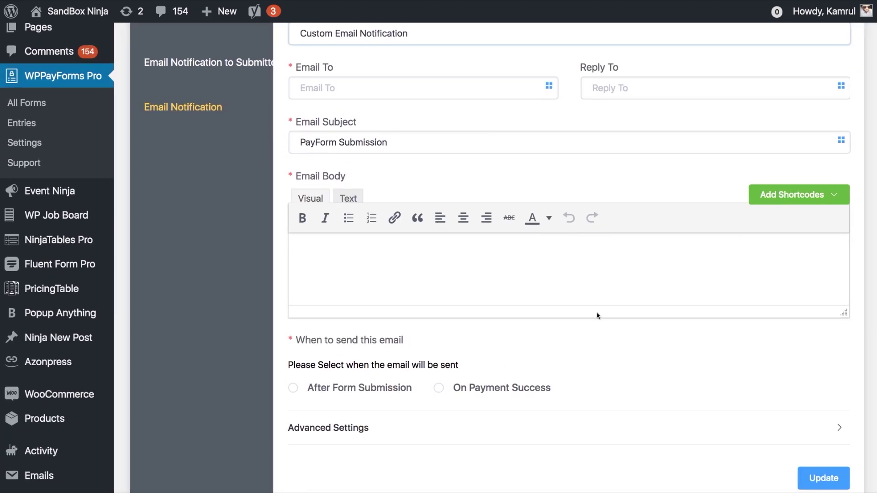
scroll(597, 316, down, 1)
click(839, 429)
scroll(787, 358, up, 5)
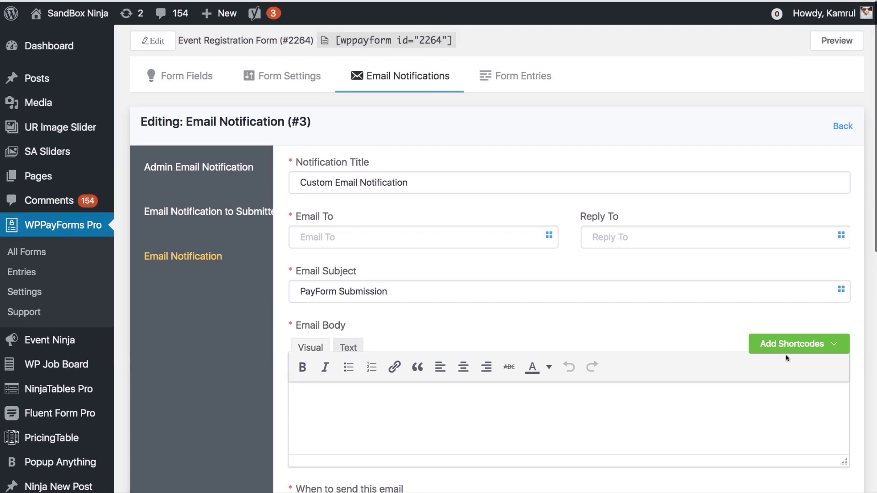
click(843, 125)
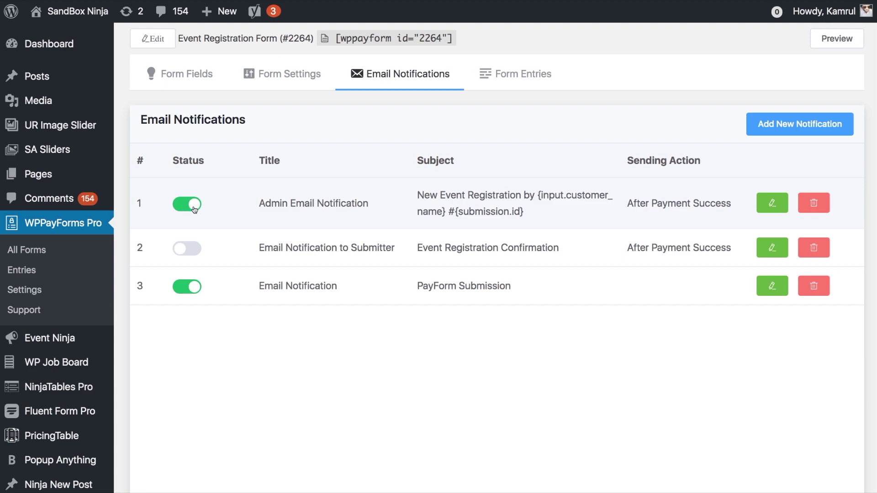
Open the Admin Email Notification and review its title, recipient and reply-to shortcodes
click(772, 204)
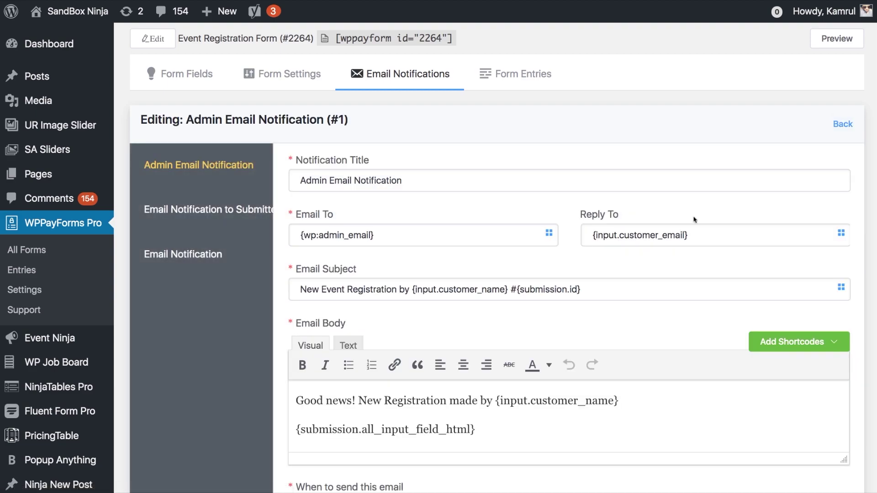
scroll(627, 224, down, 1)
scroll(627, 223, down, 2)
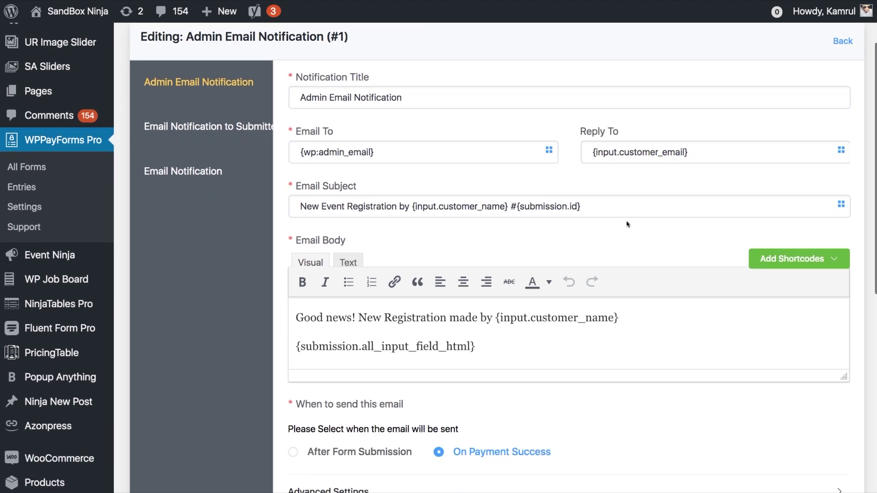
scroll(627, 224, up, 3)
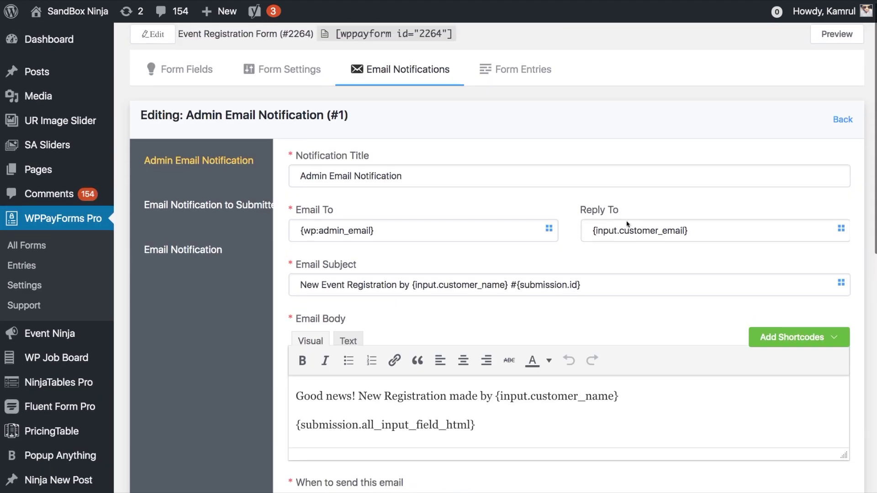
click(414, 180)
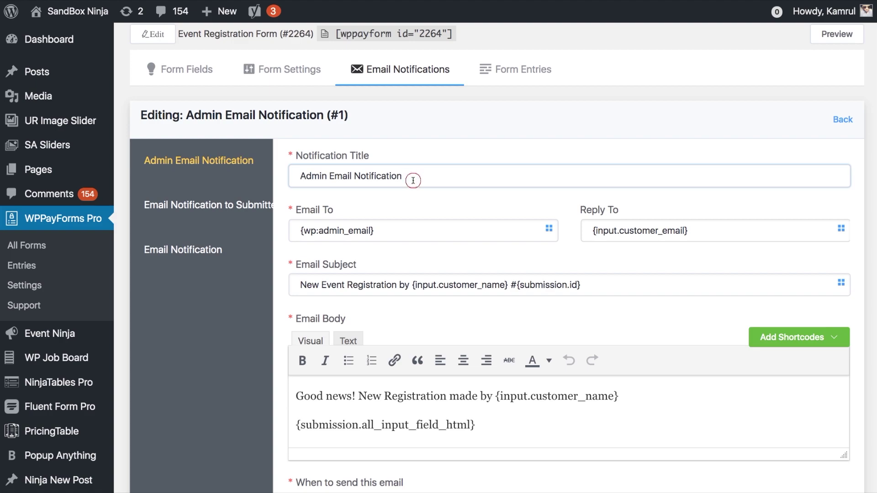
drag(404, 176, 282, 177)
click(346, 177)
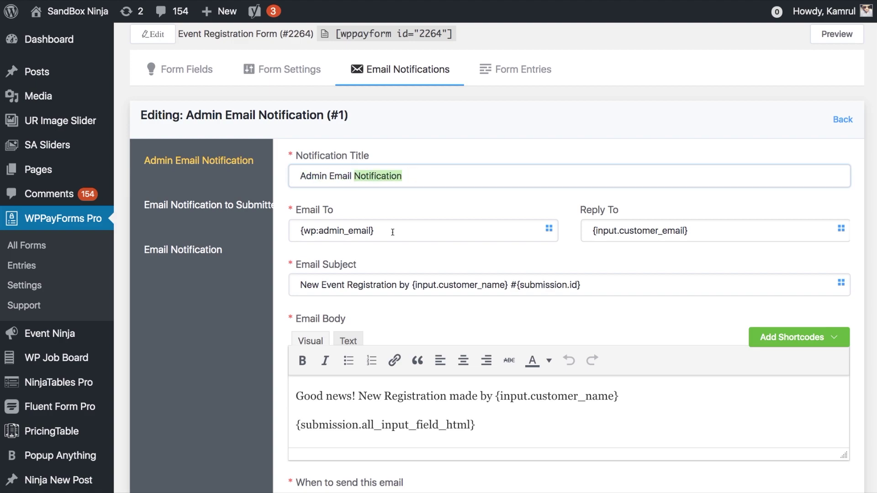
click(515, 232)
click(551, 230)
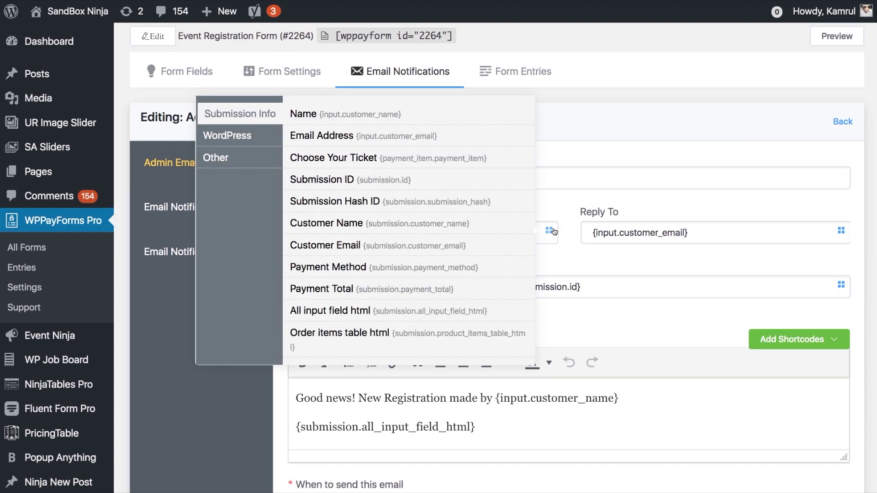
click(553, 229)
click(388, 233)
click(840, 231)
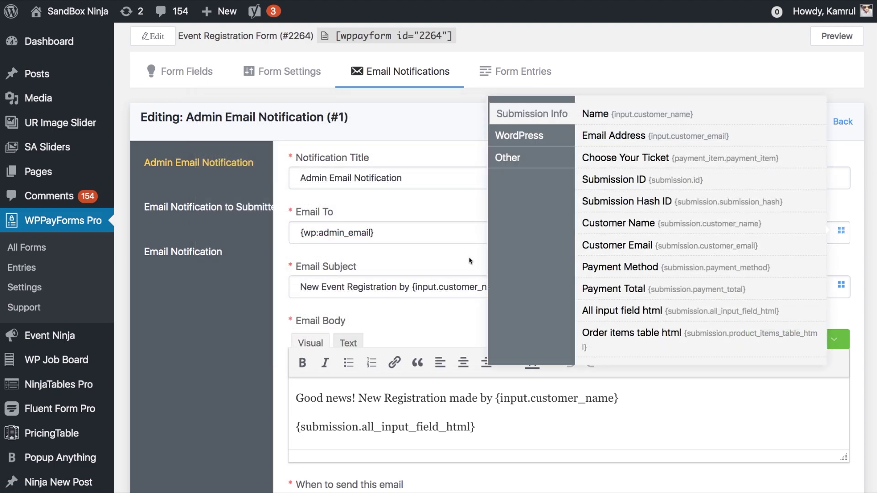
click(452, 264)
drag(389, 237, 278, 235)
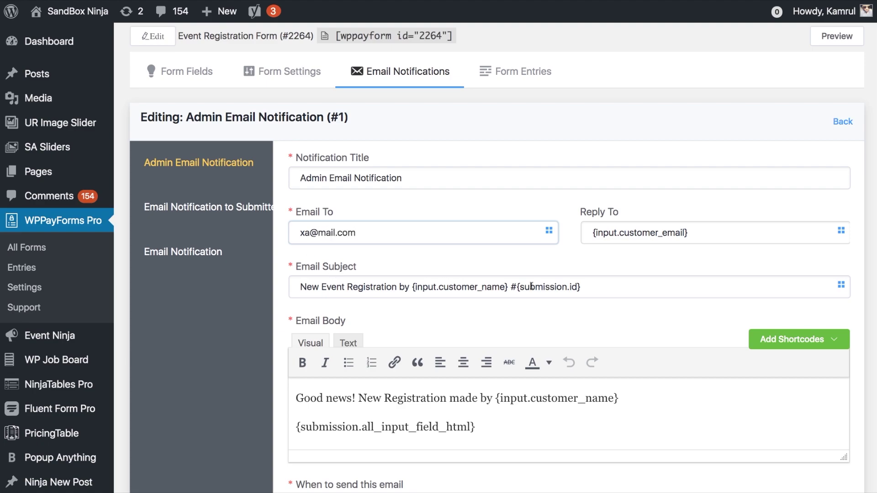
Insert the payment total token, bold the customer name, and send on payment success
click(594, 287)
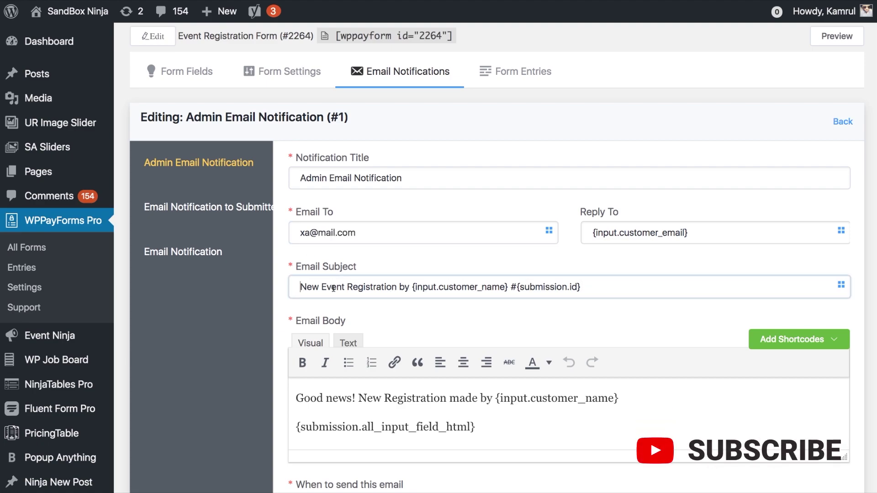
text(User)
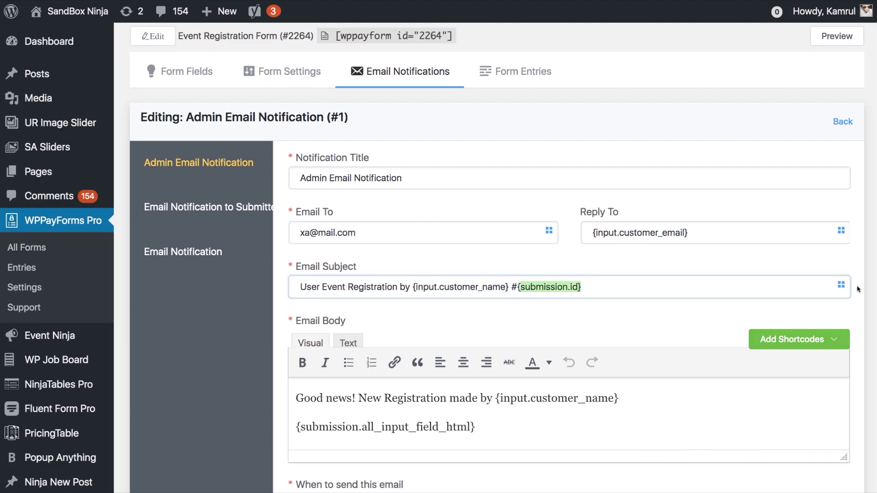
click(842, 285)
click(713, 326)
scroll(469, 329, down, 3)
click(555, 306)
click(385, 334)
click(556, 305)
key(ctrl+b)
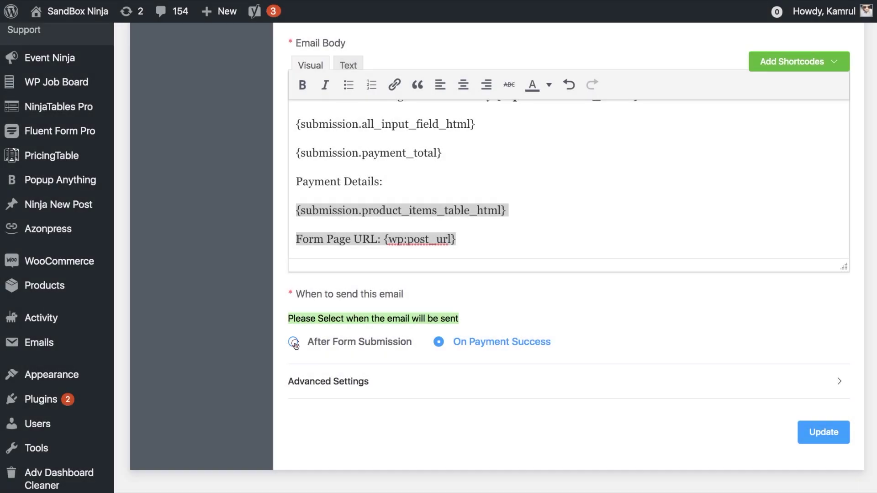
click(294, 342)
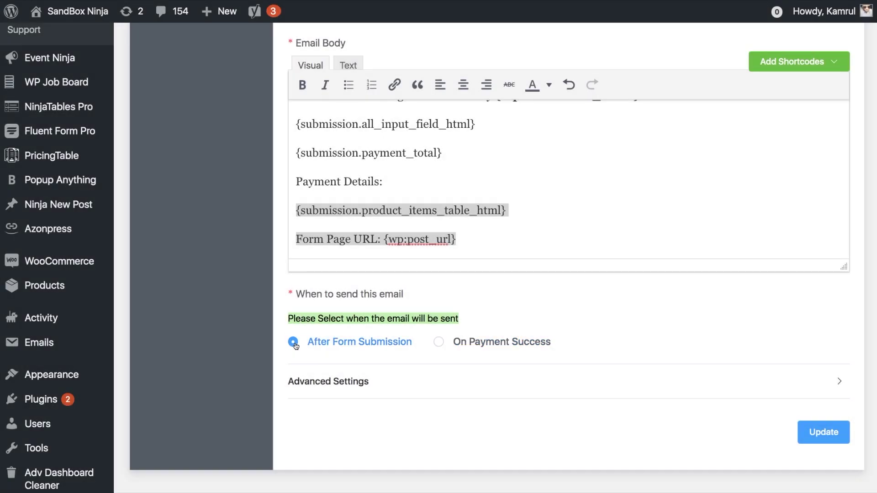
click(440, 342)
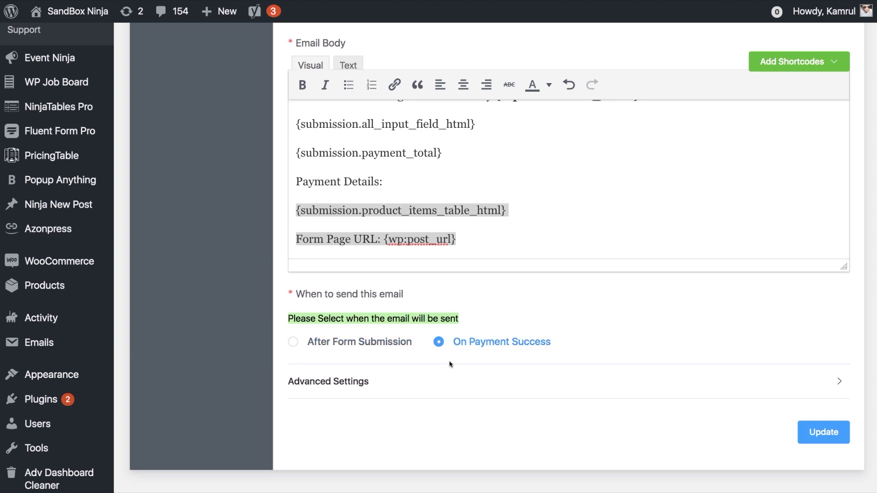
Set the From Name and From Email to the customer name and email shortcodes
click(838, 383)
scroll(747, 343, down, 5)
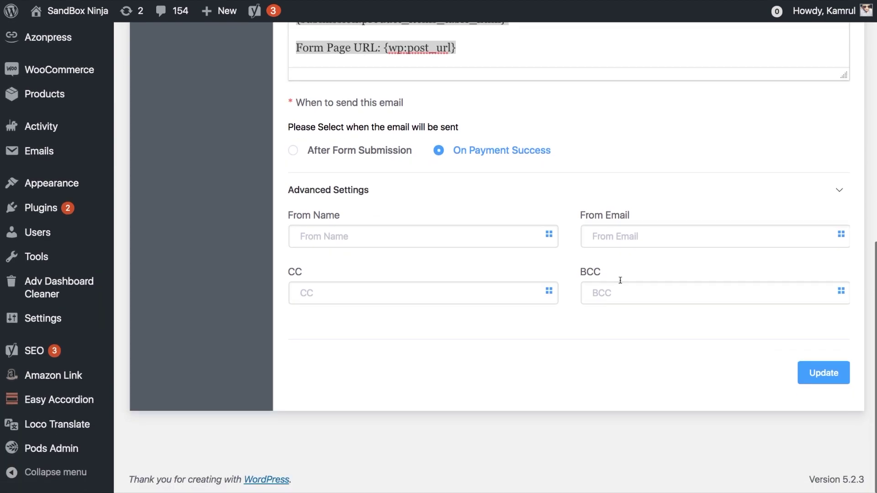
click(539, 240)
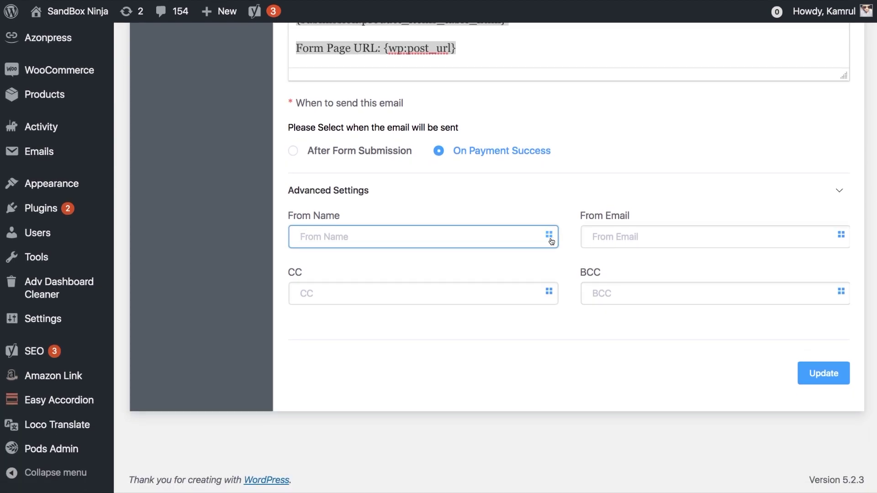
click(550, 237)
click(415, 228)
click(841, 236)
click(669, 249)
click(549, 292)
click(411, 293)
click(725, 301)
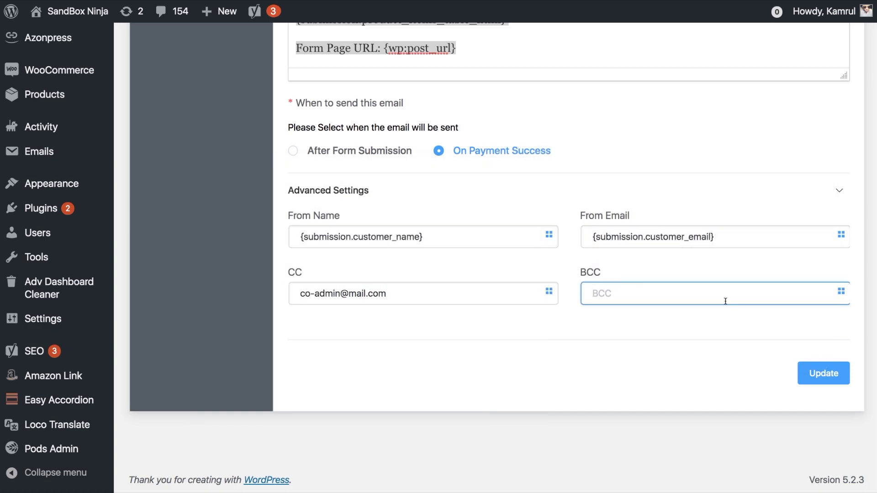
click(827, 378)
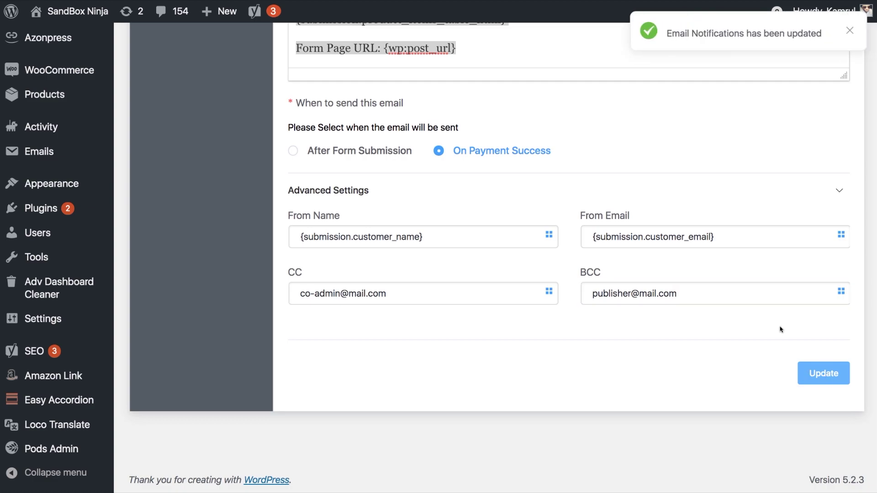
scroll(780, 330, up, 2)
scroll(736, 220, up, 2)
scroll(736, 221, up, 8)
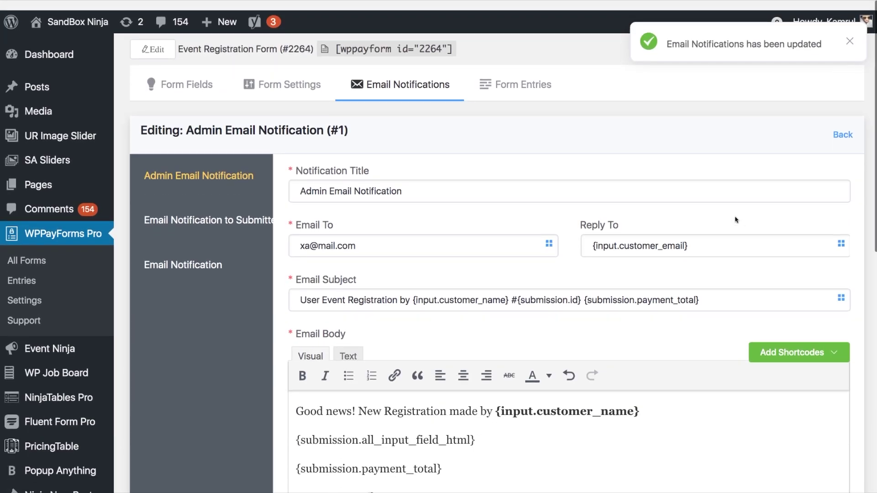
click(850, 20)
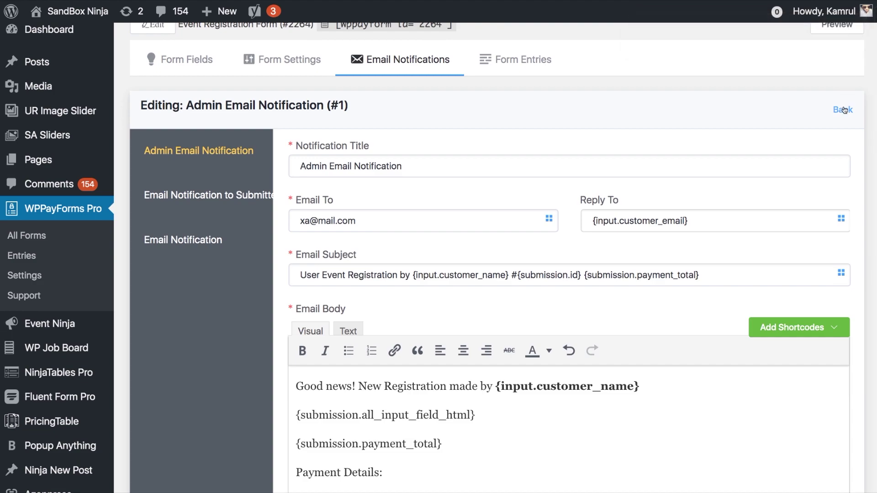
click(843, 109)
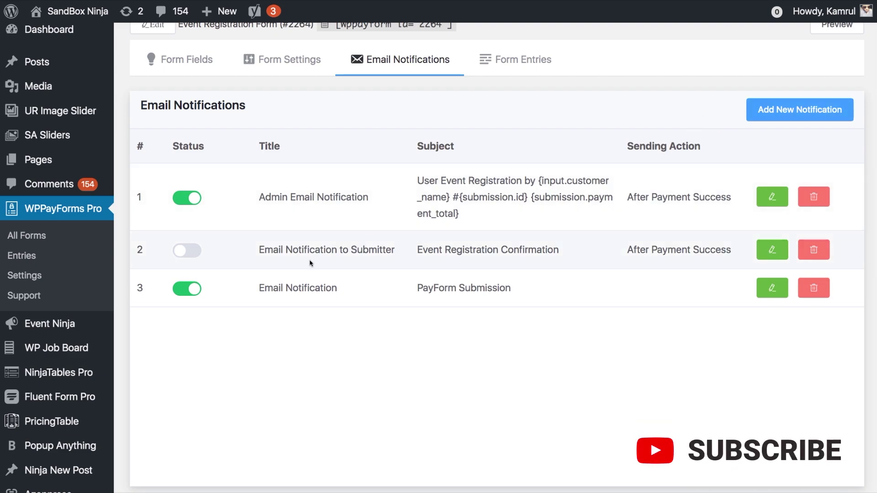
Enable the Email Notification to Submitter and open it for editing
drag(395, 253, 234, 254)
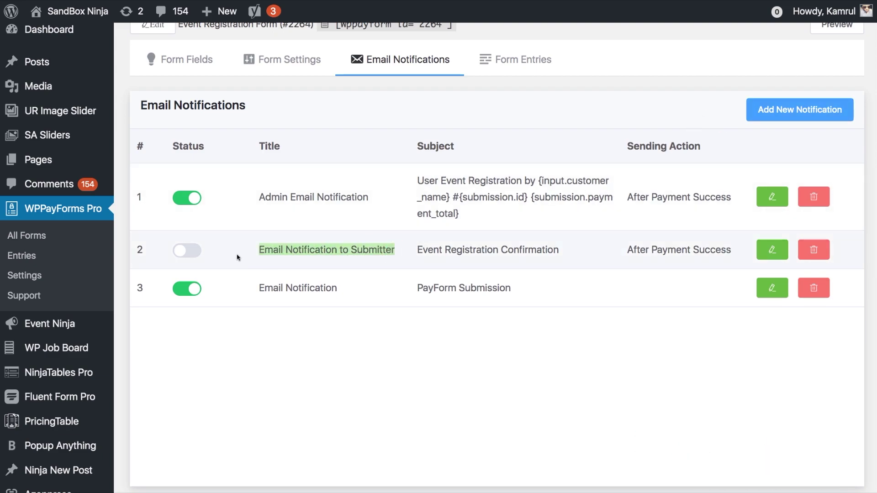
click(188, 251)
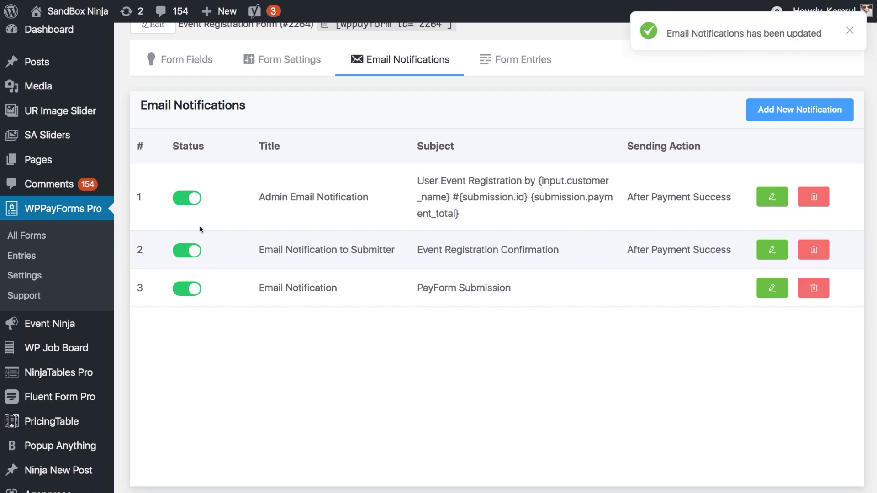
click(772, 249)
scroll(507, 205, down, 1)
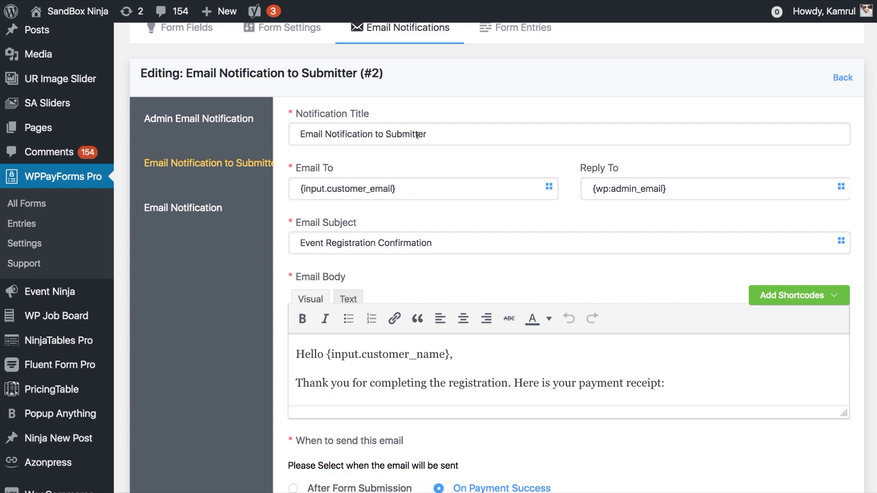
Rename it to 'User Email Notification' and edit its recipient, reply-to and subject fields
drag(428, 135, 371, 135)
key(BackSpace)
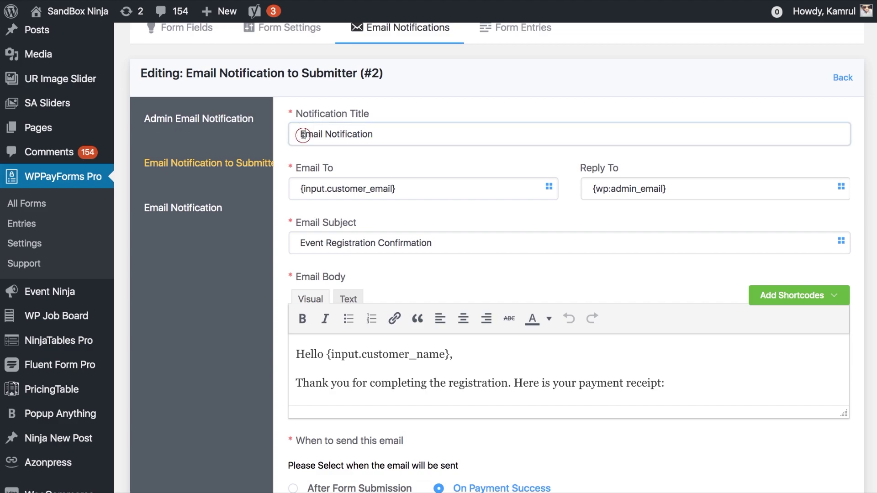
text(User)
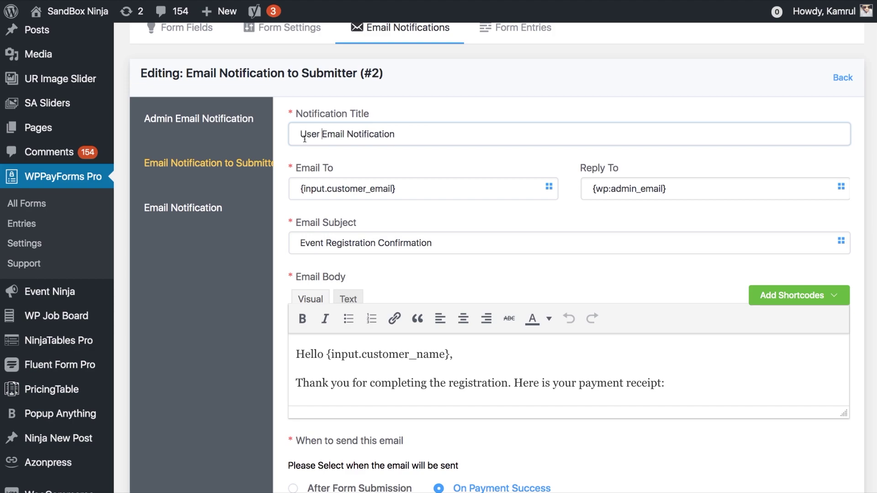
click(335, 164)
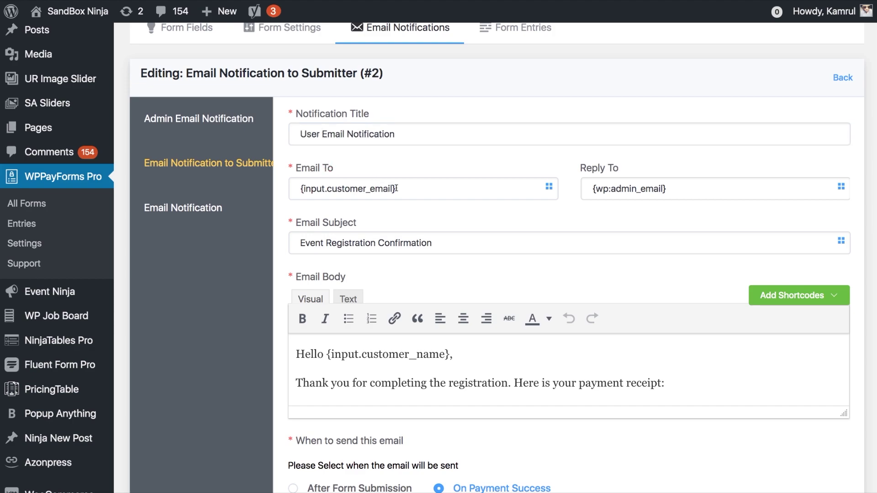
drag(397, 189, 309, 189)
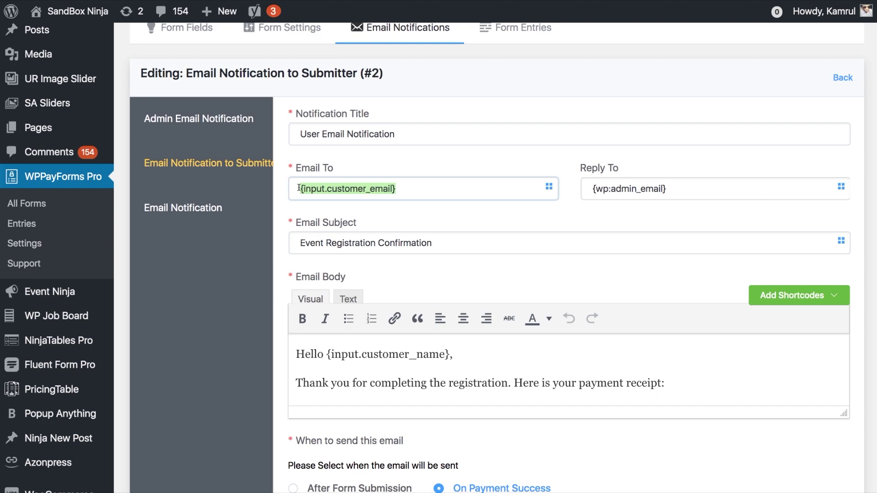
click(682, 193)
double_click(682, 192)
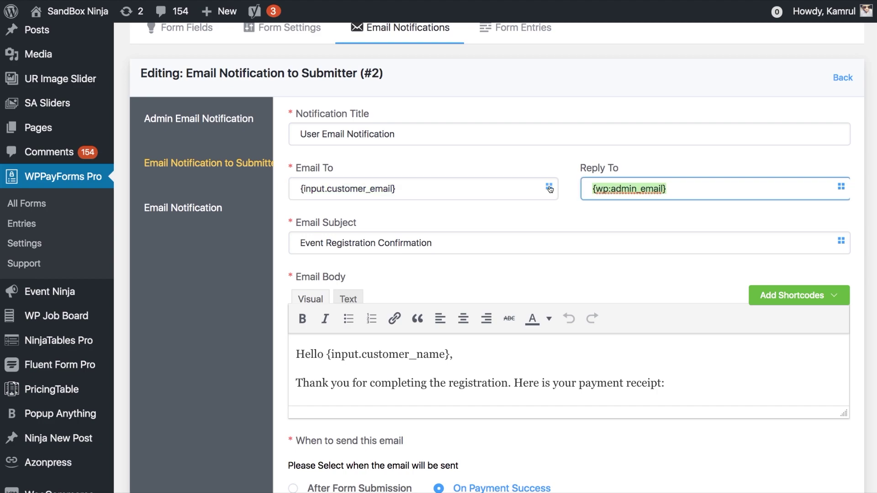
click(594, 244)
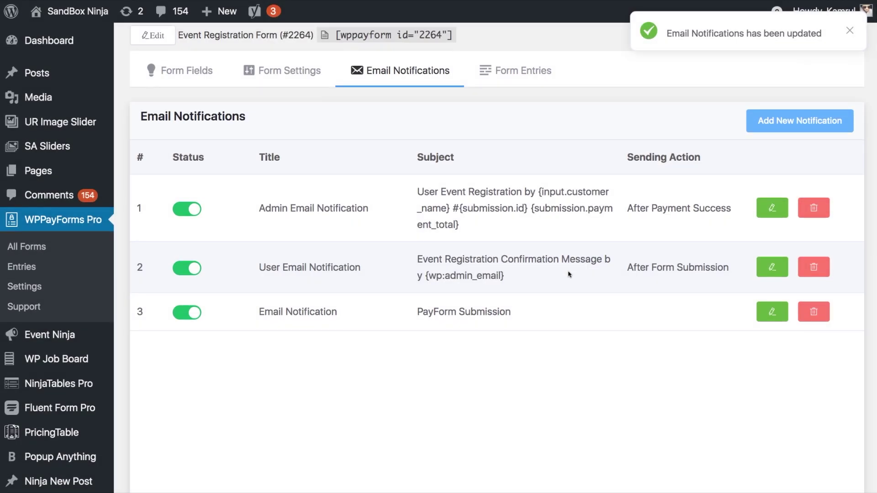
Add two more new notifications, returning to the list after each
click(799, 121)
click(842, 121)
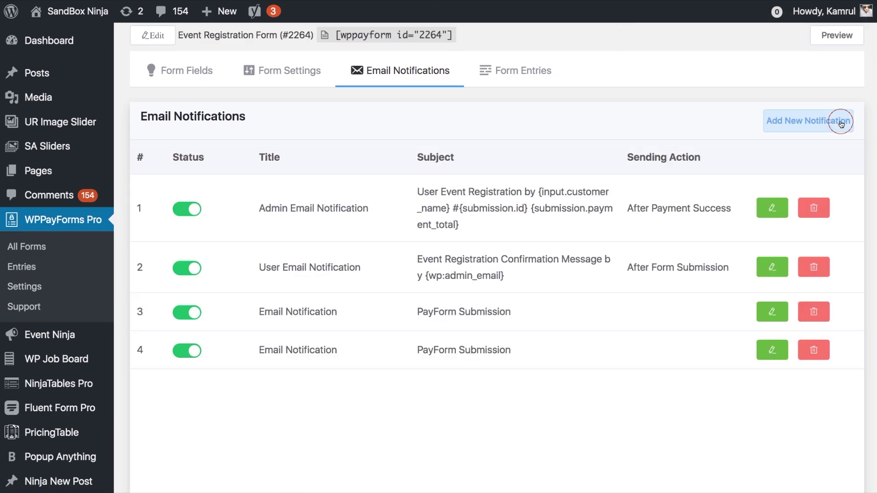
click(778, 127)
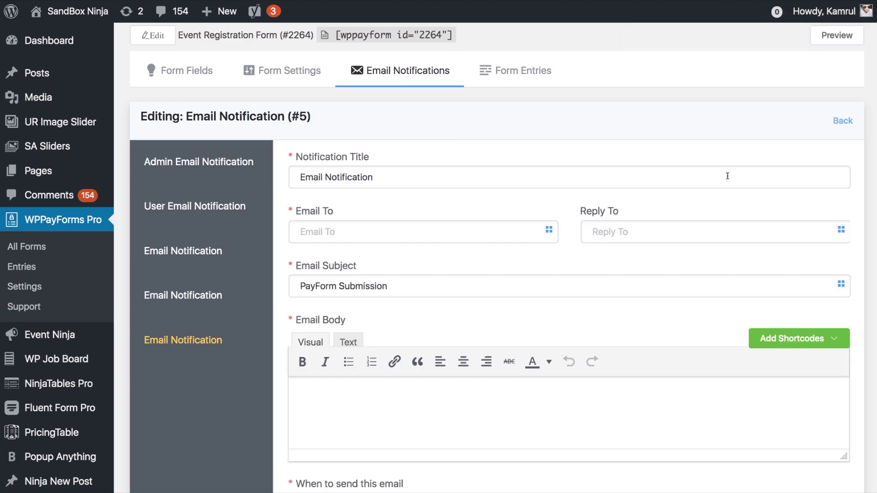
click(833, 122)
Delete the three extra Email Notification rows (rows 5, 4 and 3)
click(814, 407)
click(815, 356)
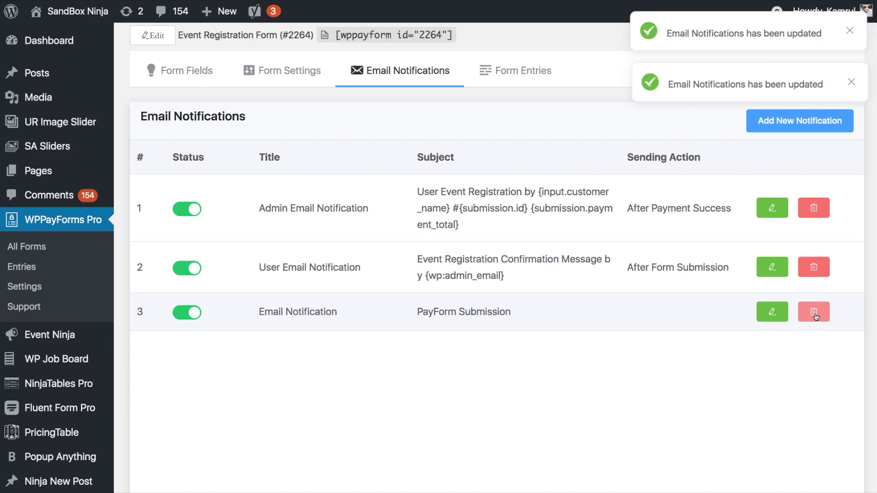
click(814, 314)
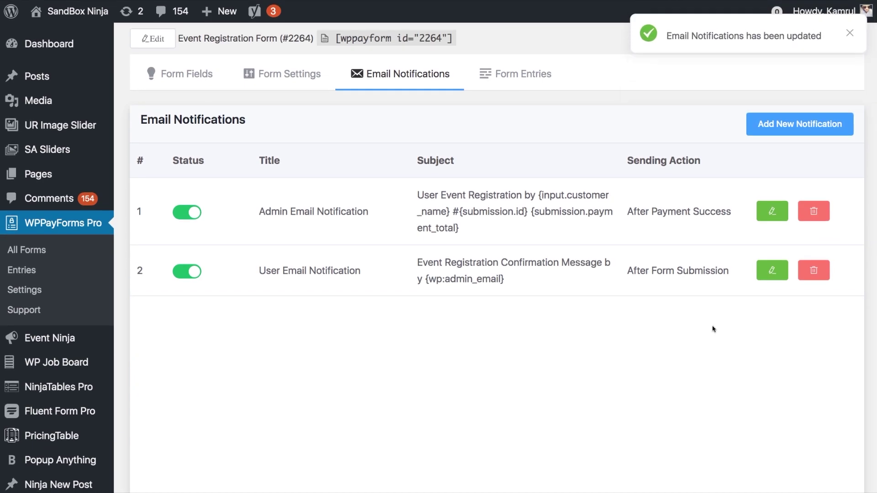